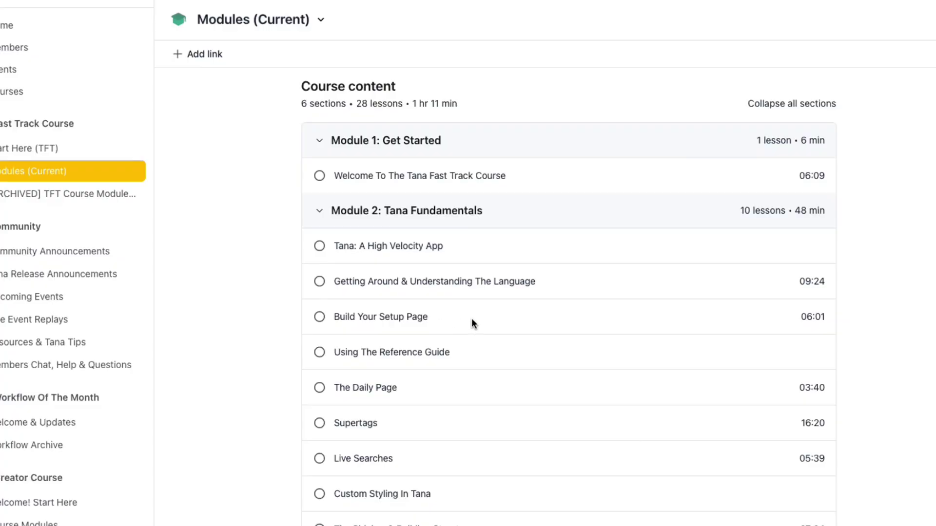
- Scroll through the Modules (Current) lesson list to its last modules
scroll(534, 346, down, 10)
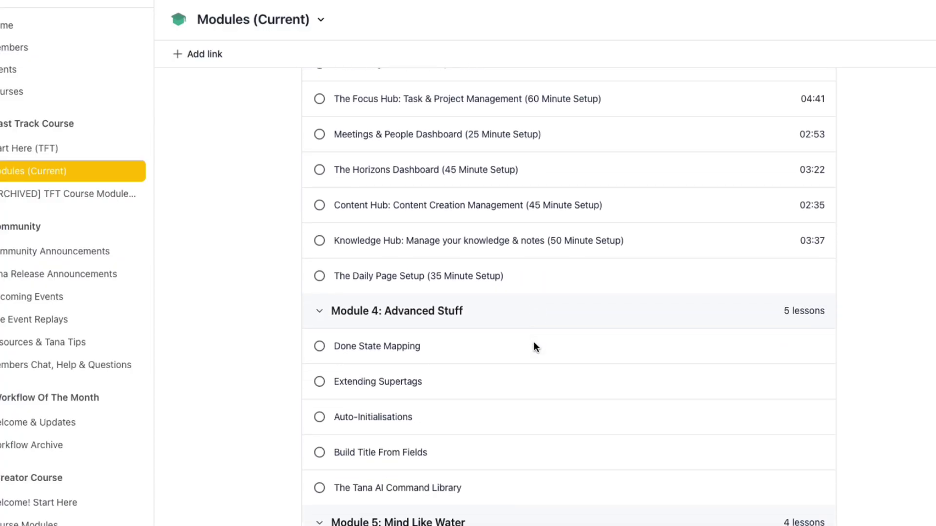
scroll(535, 347, down, 5)
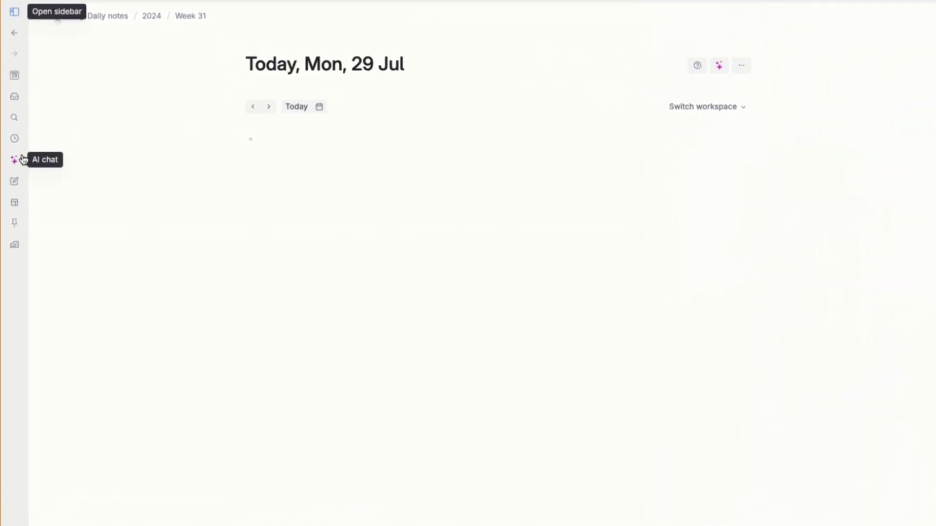
click(15, 12)
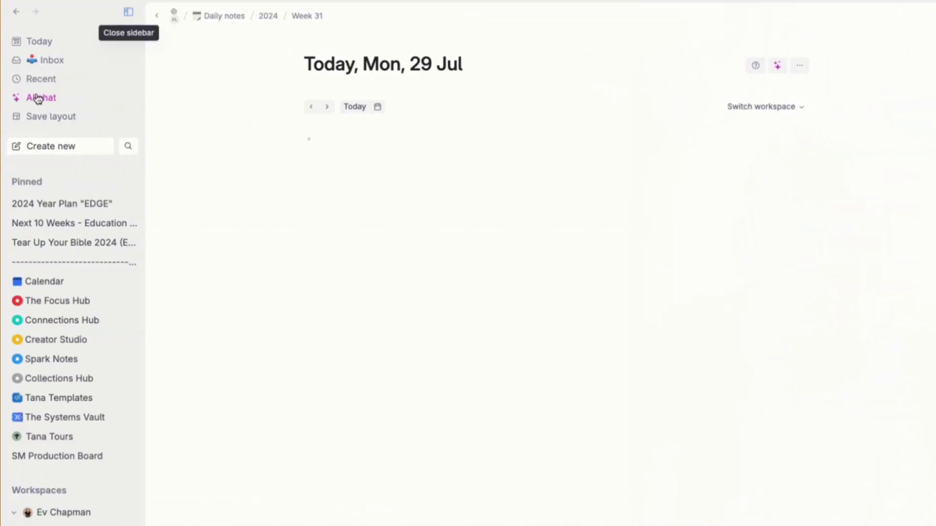
click(128, 9)
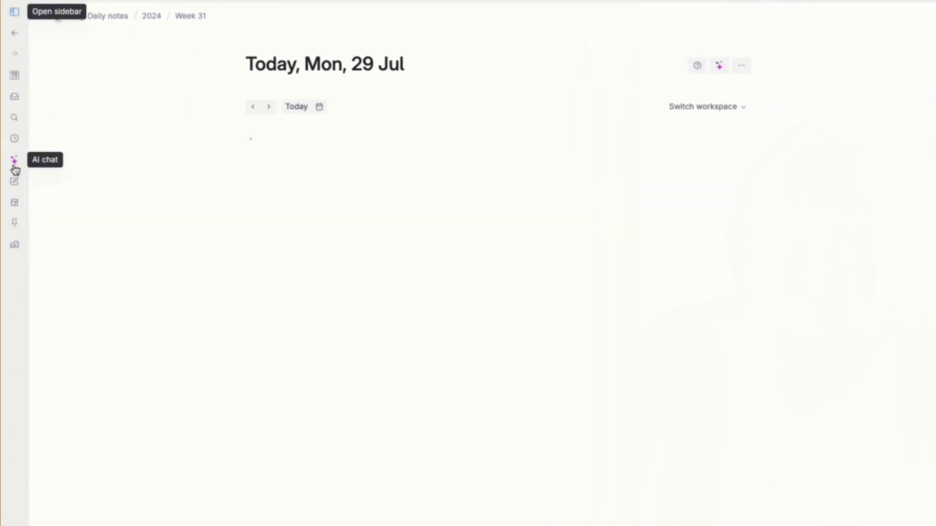
click(14, 165)
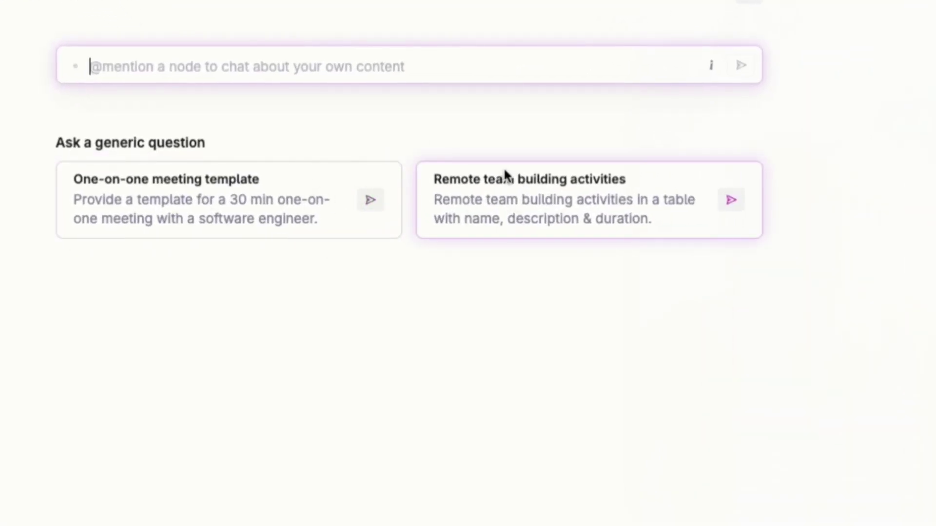
click(502, 176)
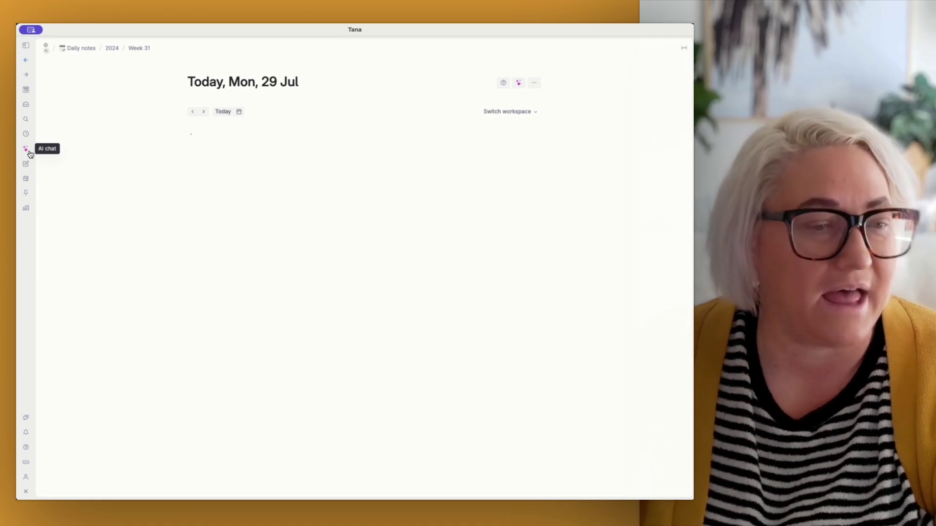
- Open an AI chat beside today's daily page and begin the haiku request 'Write a Hal'
click(26, 152)
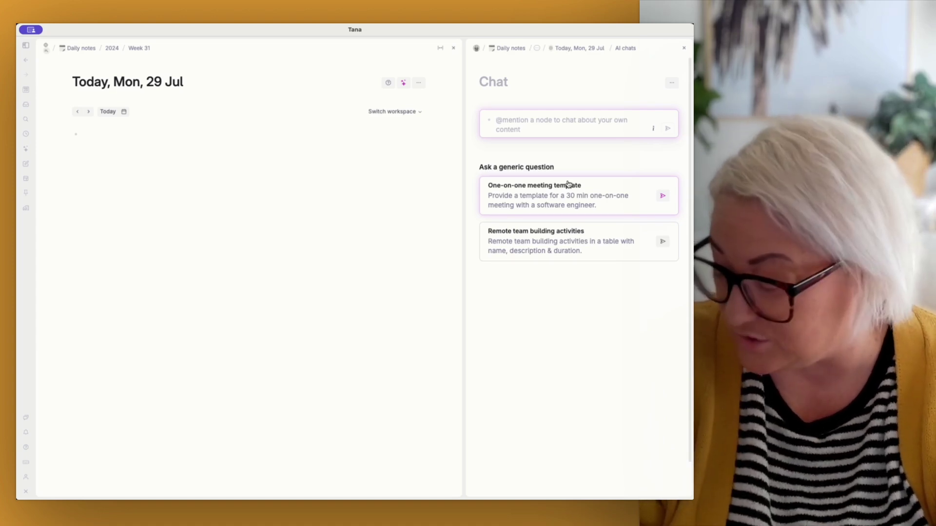
text(Write a)
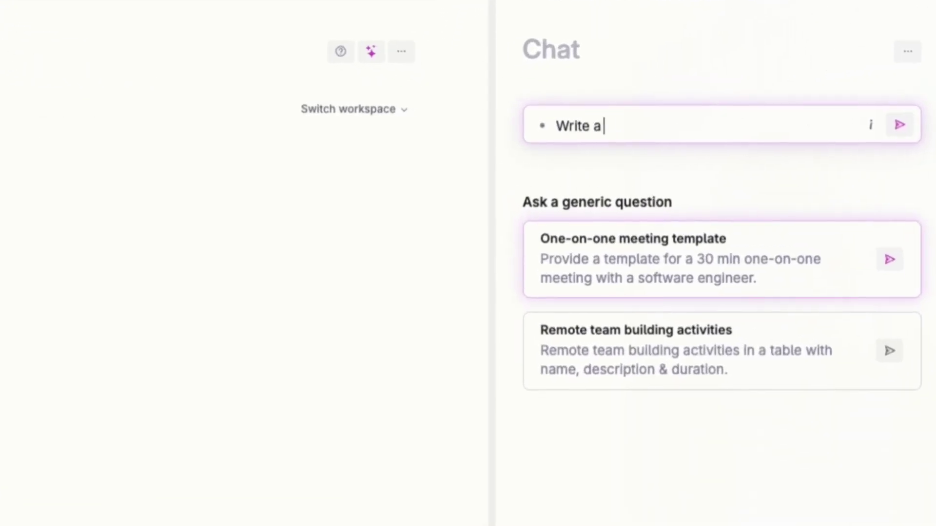
text( Hal)
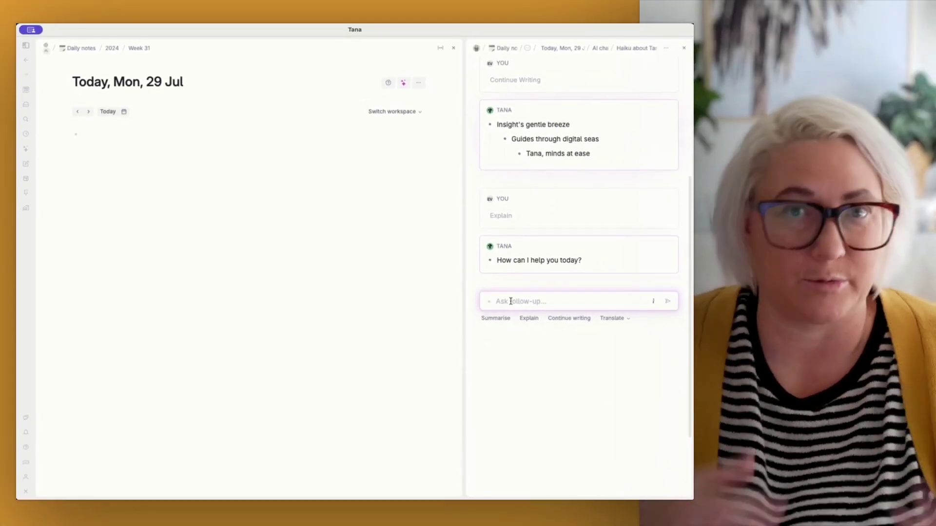
- Paste the haiku into the empty daily-page bullet and show the saved Haiku about Tana AI chat
scroll(536, 166, up, 1)
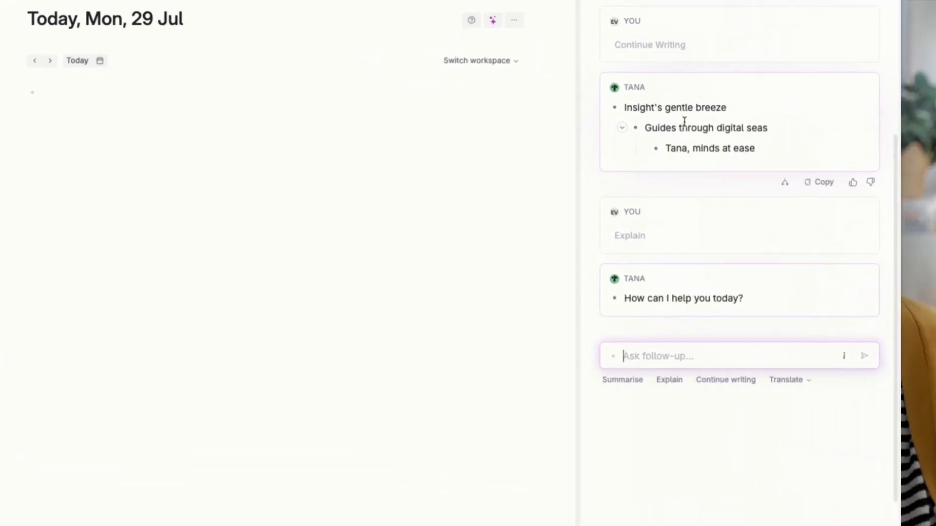
click(52, 95)
text(Insight's gentle breeze Guides through digital seas Tana, minds at ease)
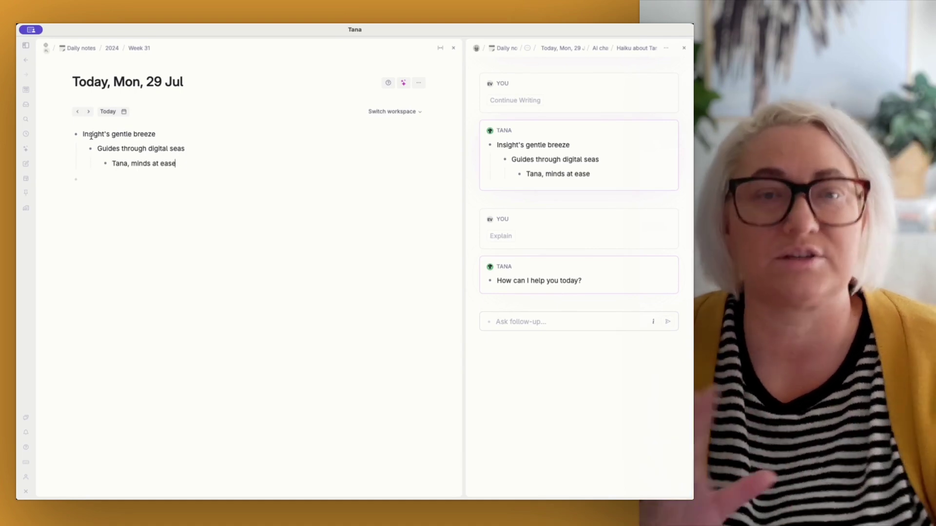
click(26, 151)
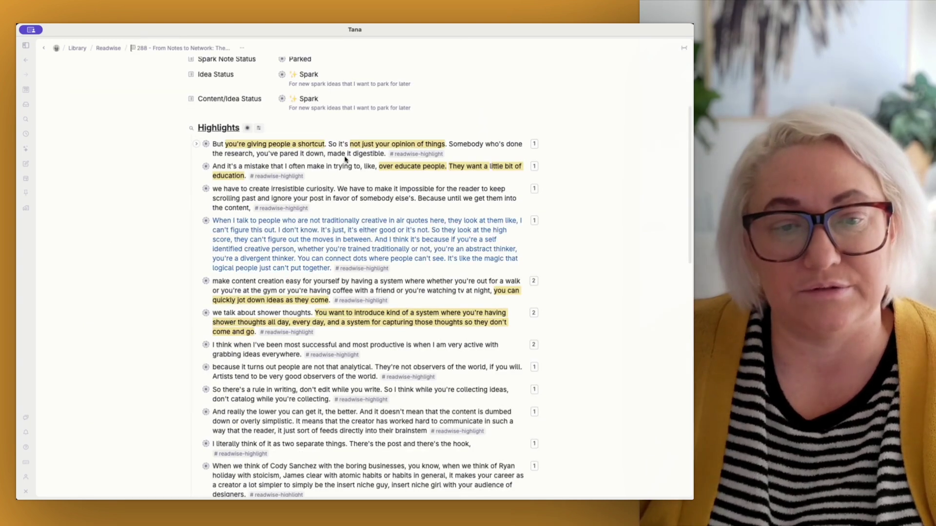
- Start, then close, an AI chat about only the first podcast highlight
click(346, 159)
key(Escape)
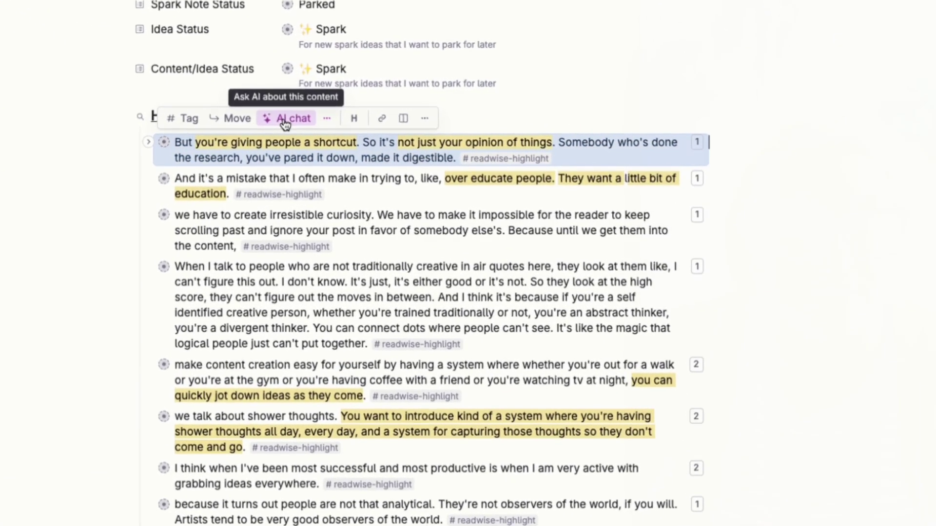
click(284, 130)
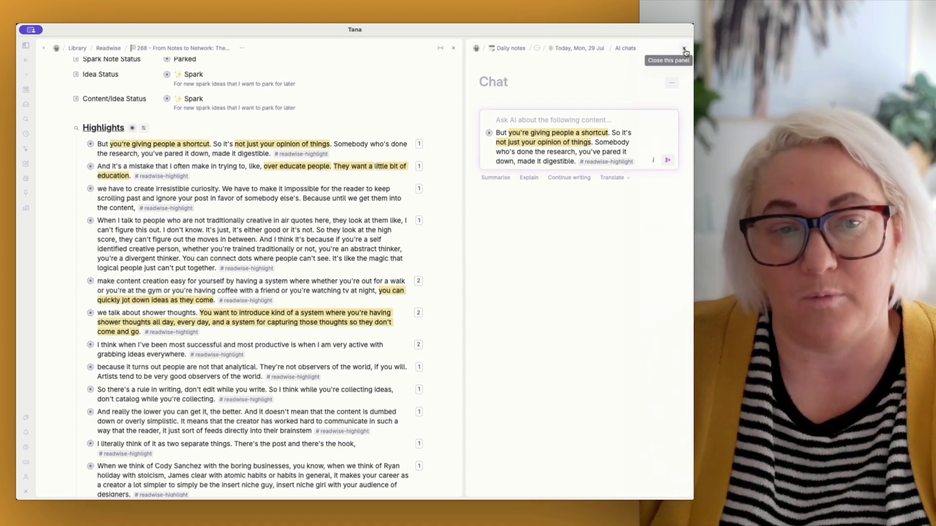
click(684, 48)
- Select all the podcast highlights and open an AI chat about them
scroll(475, 153, down, 1)
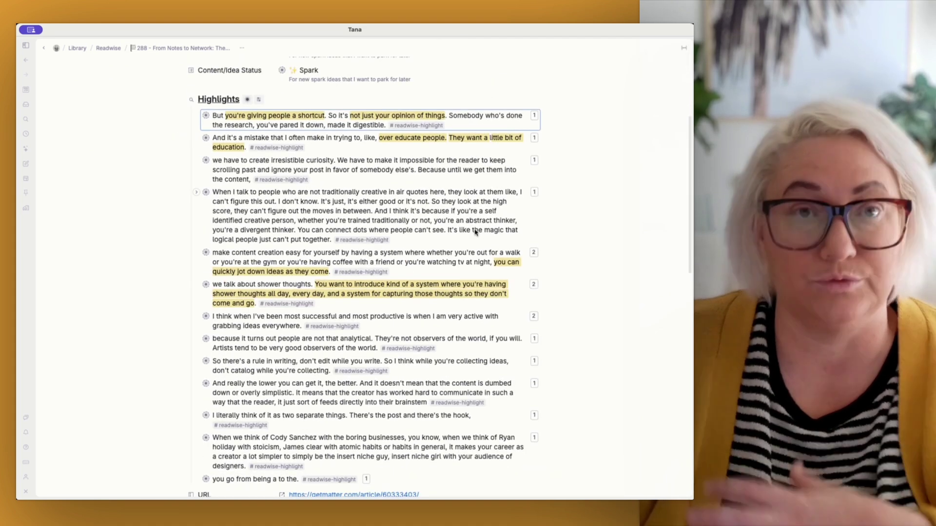
scroll(556, 438, down, 1)
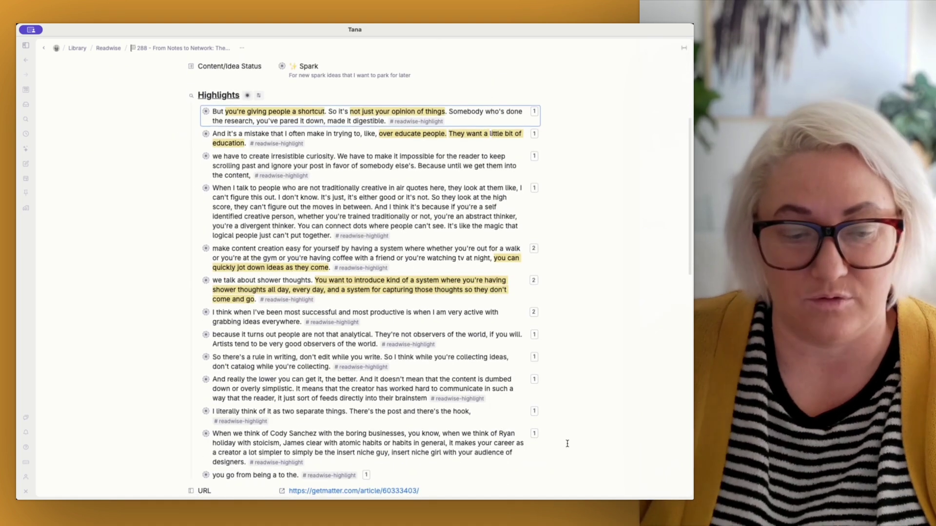
drag(559, 445, 333, 114)
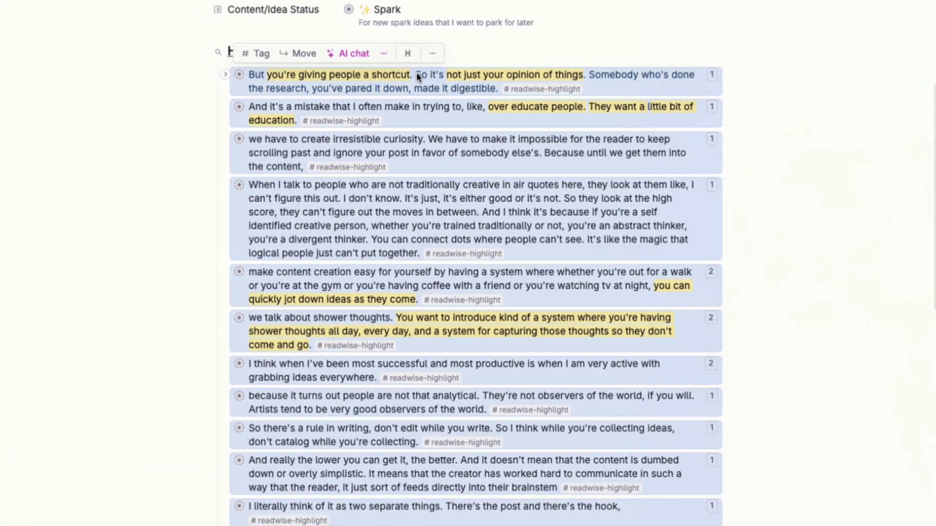
click(350, 54)
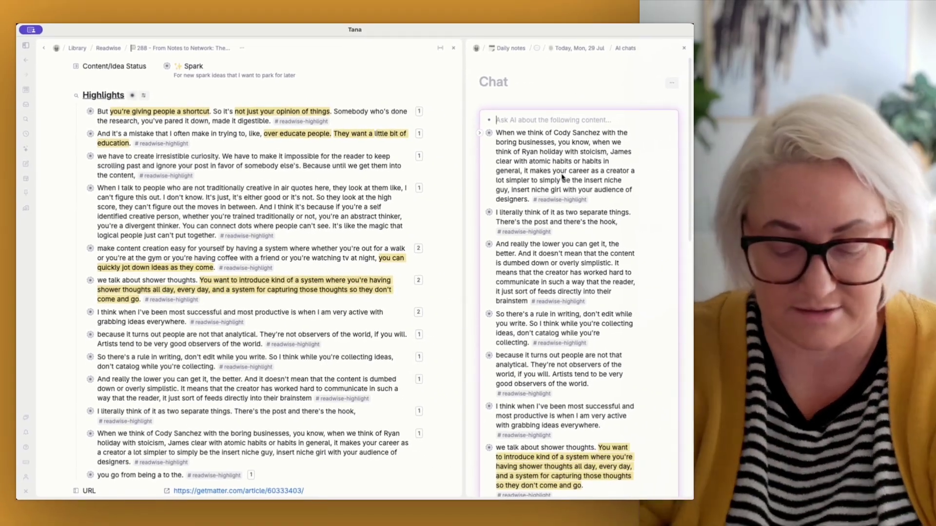
- Send the saved summarise-podcast prompt and copy the Main Points and Actionable Items reply
text(Summarise these notes from a podcast I recently listened to. List all the main points and actionable items.)
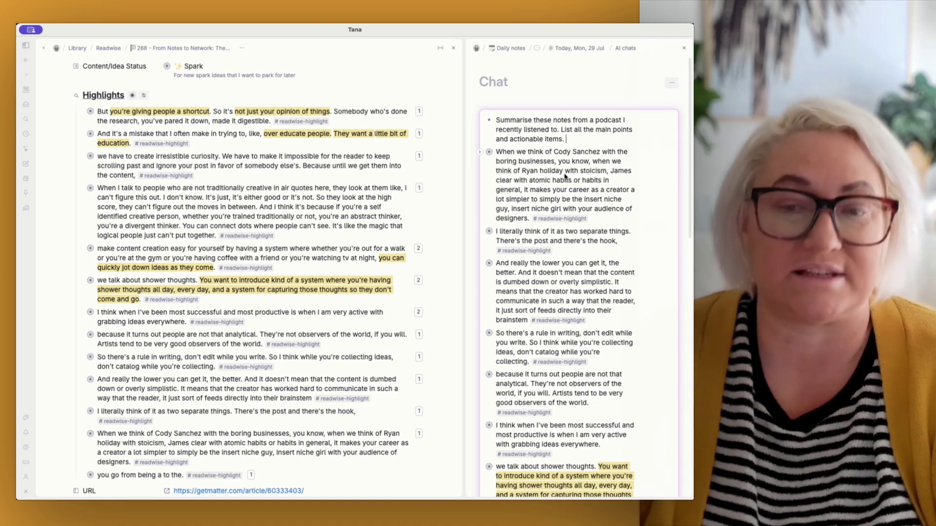
scroll(566, 177, down, 15)
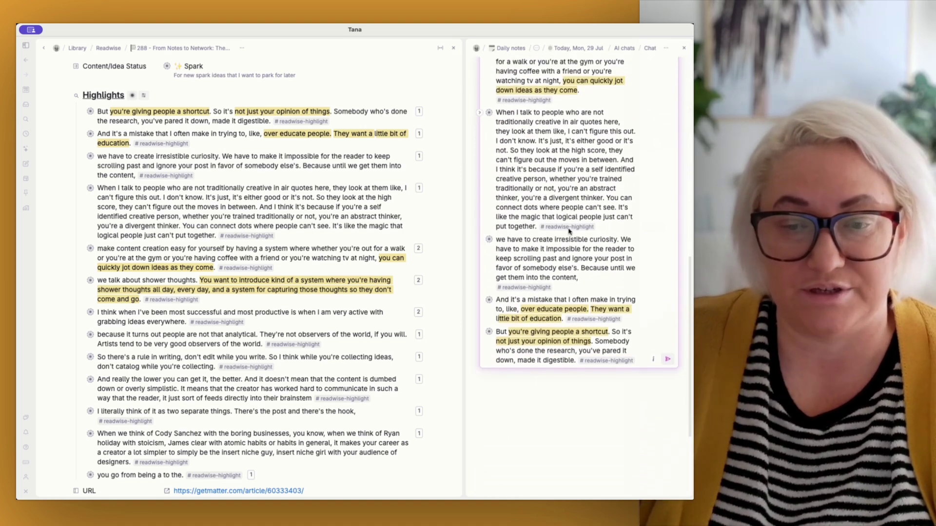
scroll(610, 248, up, 15)
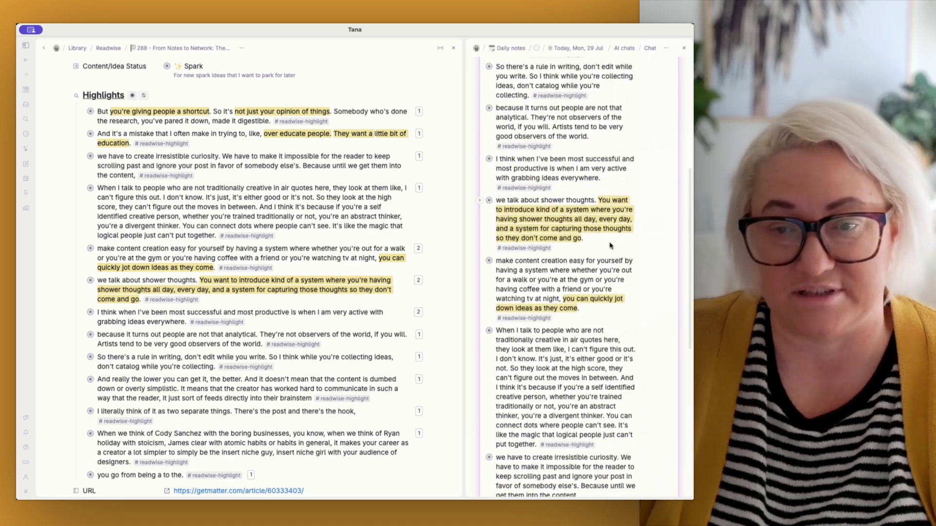
scroll(570, 285, down, 15)
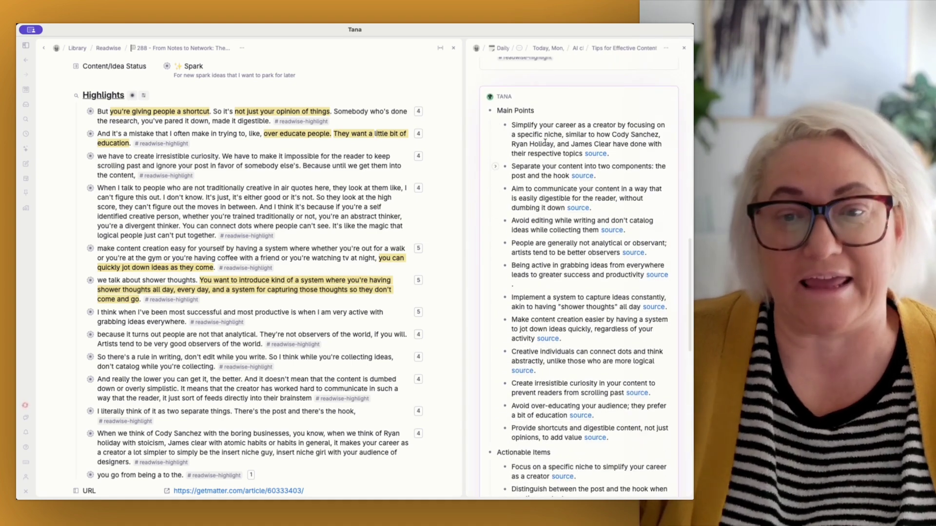
scroll(542, 351, down, 1)
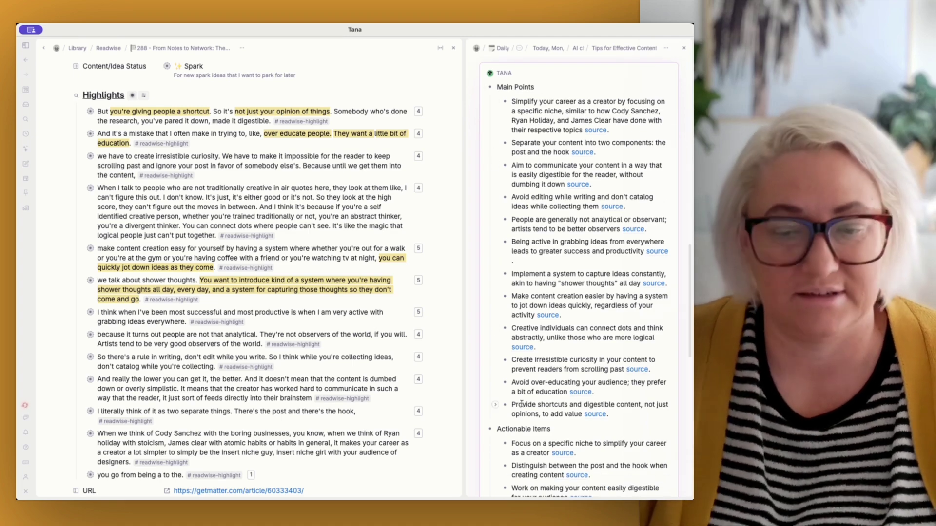
scroll(521, 404, down, 10)
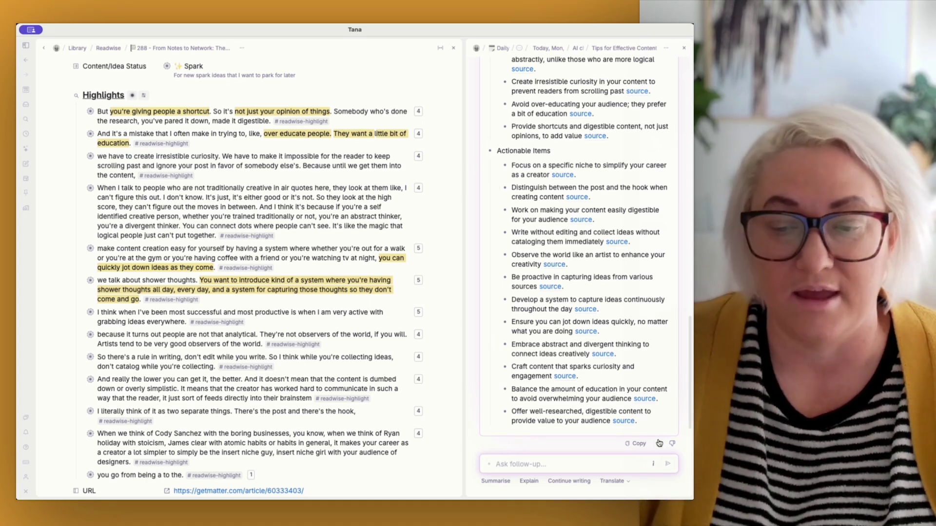
click(638, 445)
scroll(192, 302, down, 6)
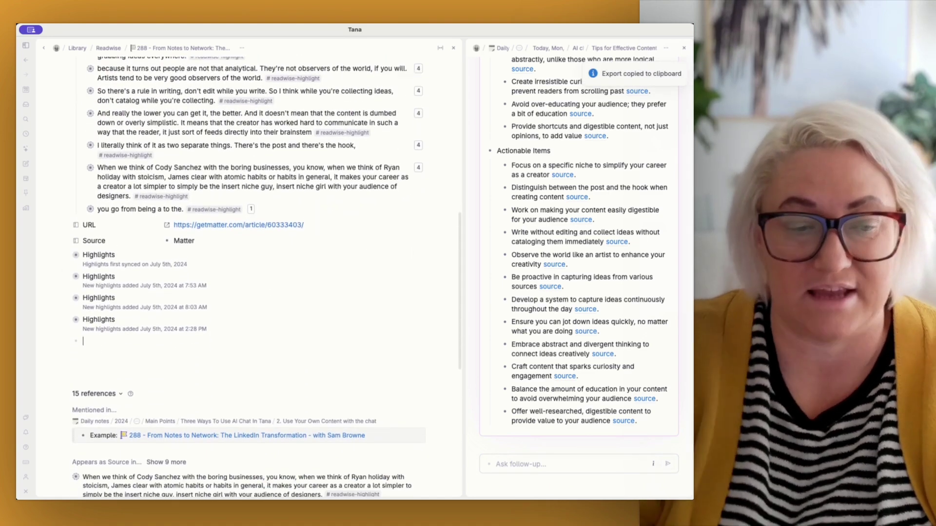
- Paste the copied AI summary into a new bullet below the Highlights entries
click(86, 329)
key(Return)
key(ctrl+v)
scroll(161, 302, down, 10)
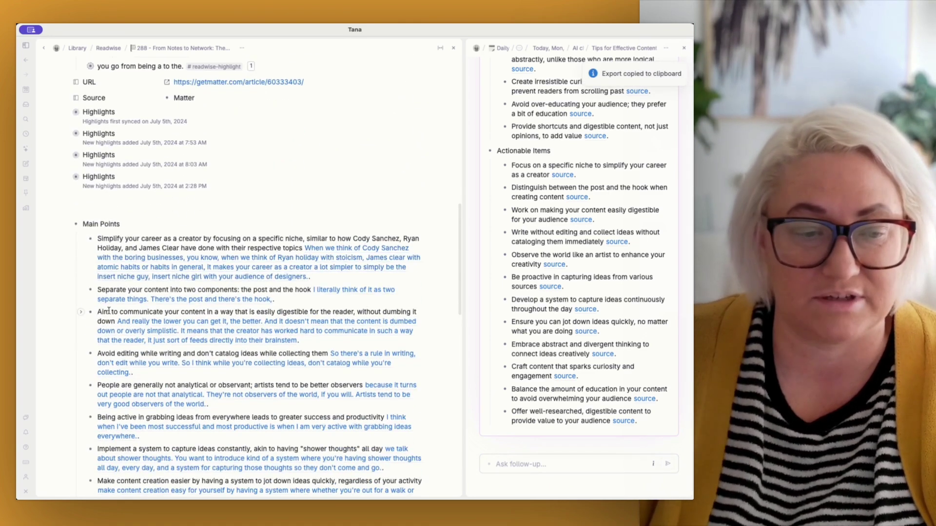
scroll(185, 302, down, 3)
scroll(219, 273, up, 10)
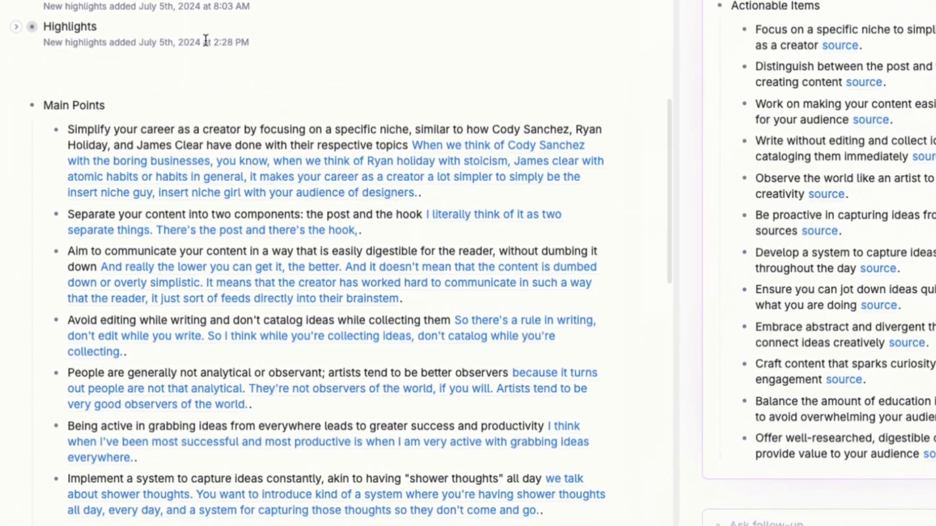
click(69, 129)
drag(84, 129, 408, 146)
click(388, 97)
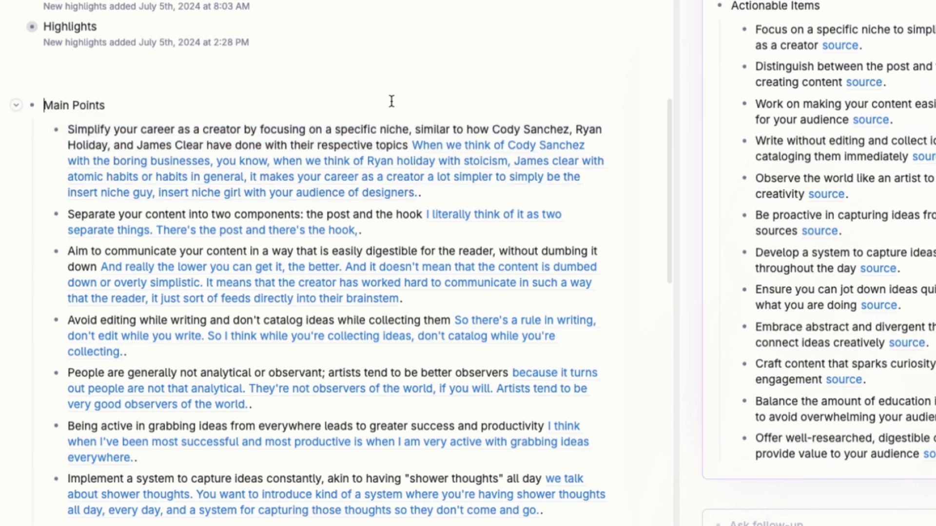
- Follow the summary's blue source links back to their original highlights
click(447, 152)
scroll(279, 142, down, 10)
click(439, 416)
scroll(314, 140, up, 5)
scroll(156, 170, down, 3)
scroll(161, 185, down, 3)
scroll(278, 86, down, 10)
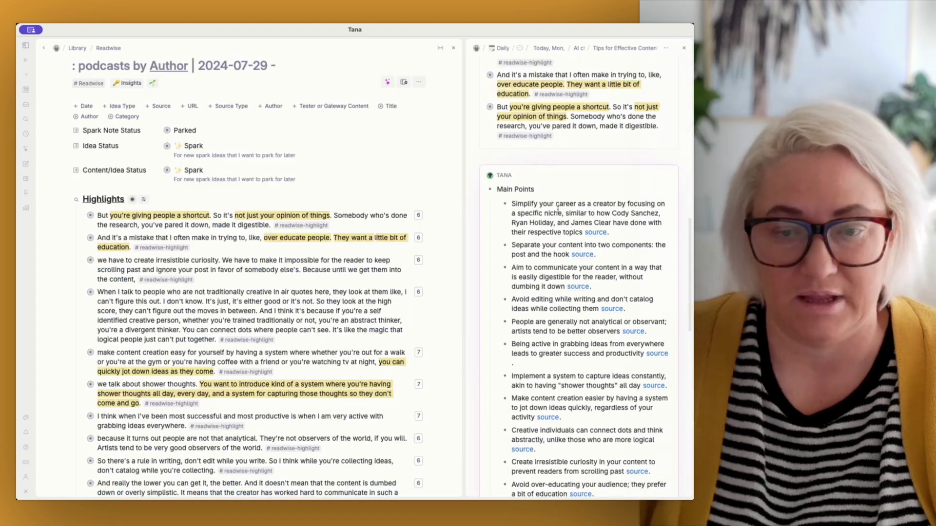
- Ask the AI in a follow-up: 'Great! But don't include any of the sources'
scroll(558, 209, down, 1)
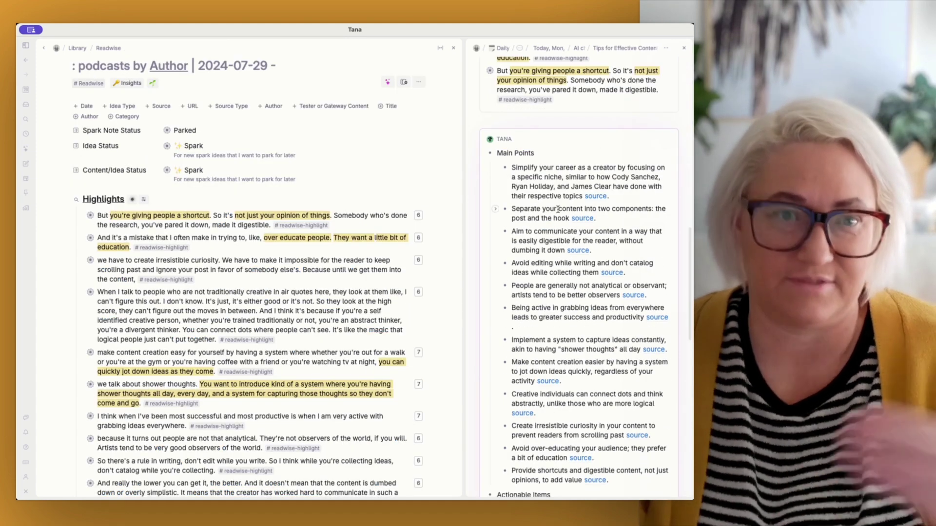
scroll(557, 209, down, 10)
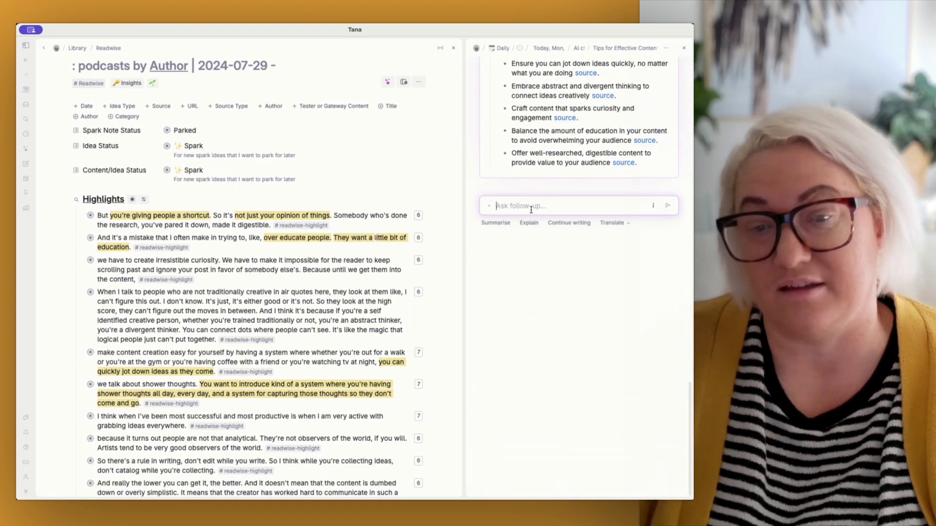
click(531, 207)
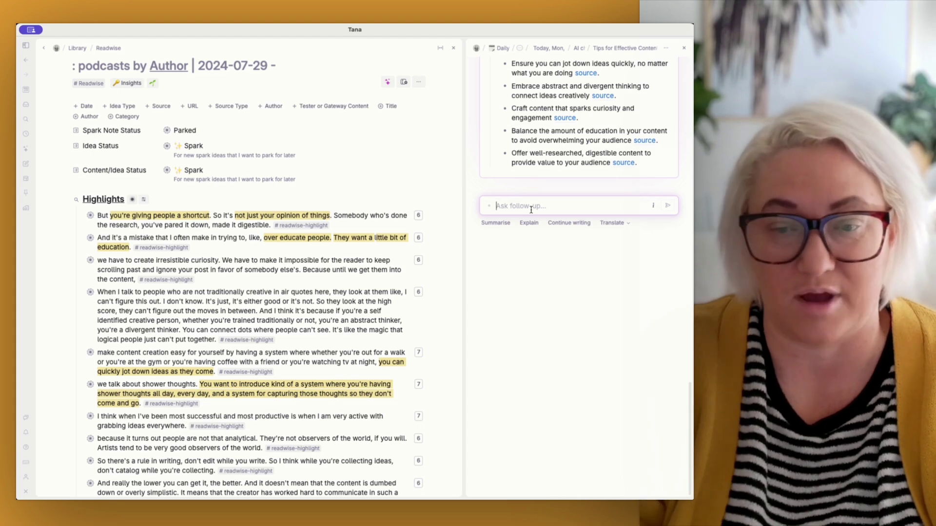
text(Great! But don't include any )
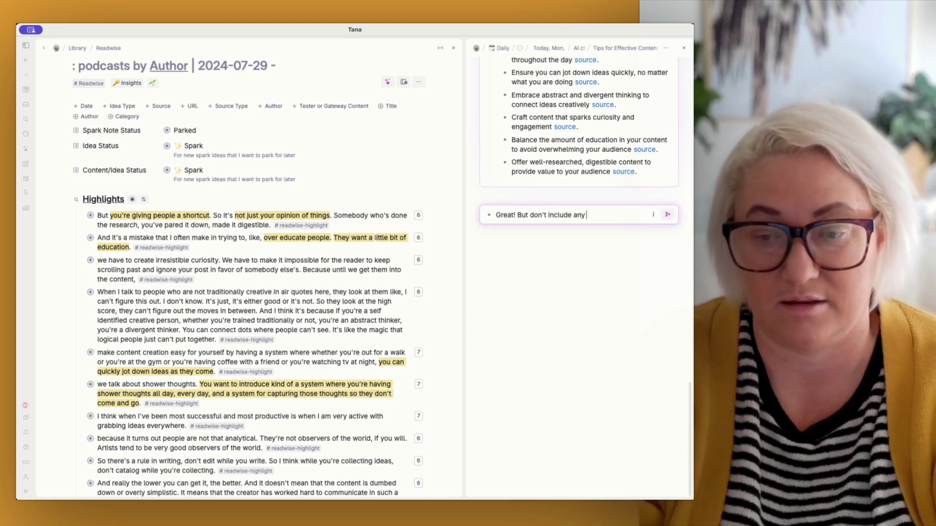
text(of the sources)
key(Return)
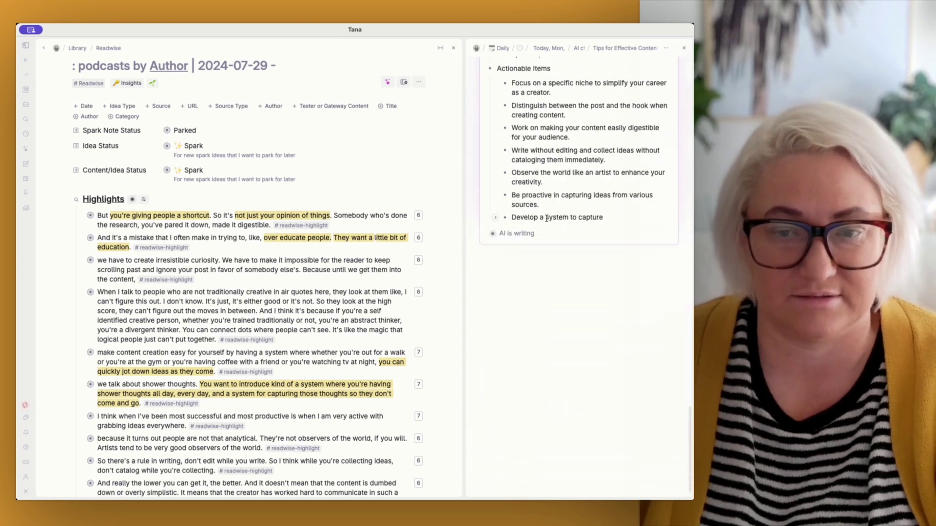
- Replace the sourced summary block with the AI's source-free answer
scroll(200, 255, down, 15)
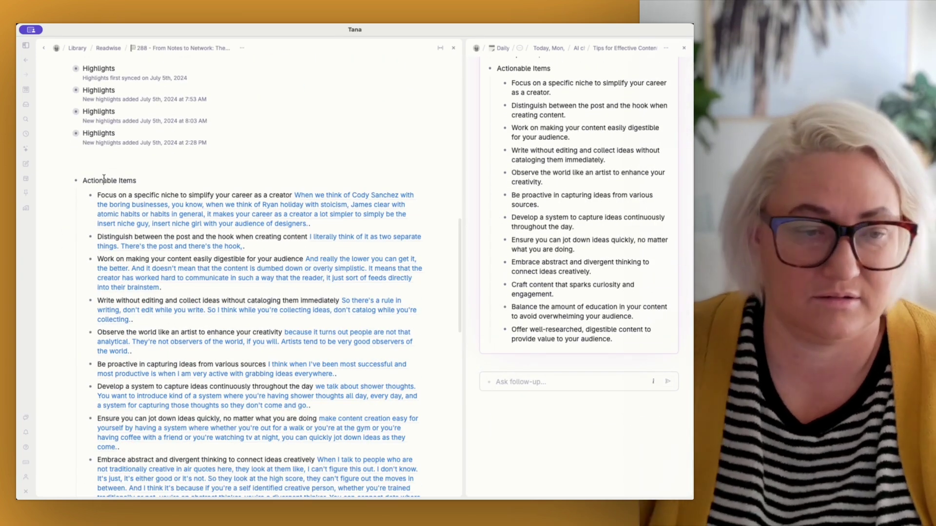
key(ctrl+z)
click(634, 361)
click(89, 180)
key(ctrl+v)
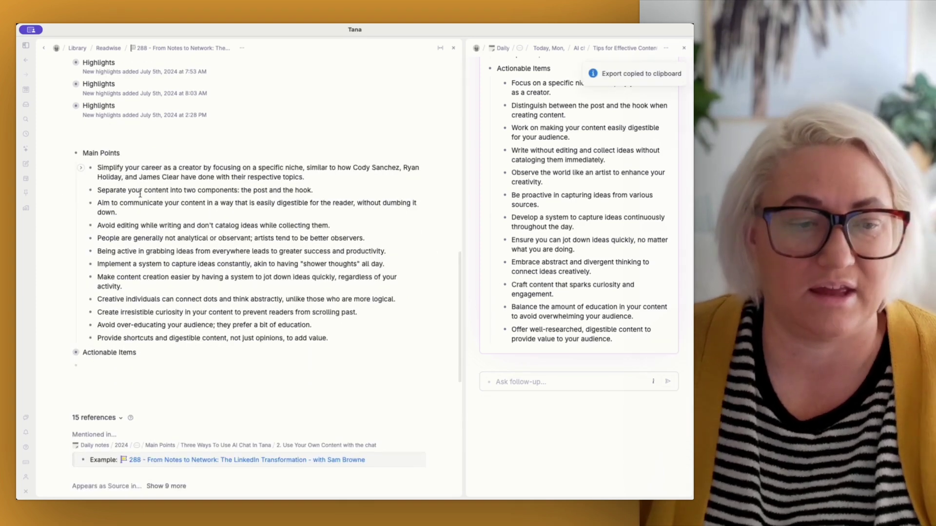
scroll(140, 194, down, 1)
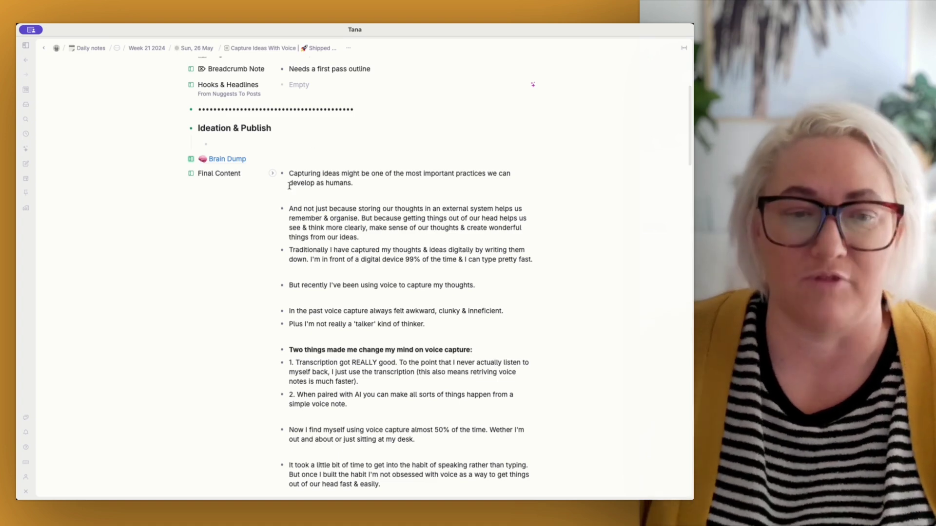
- Select the 'And not just…' and 'Traditionally…' paragraphs in Final Content
scroll(336, 204, up, 5)
scroll(288, 219, down, 5)
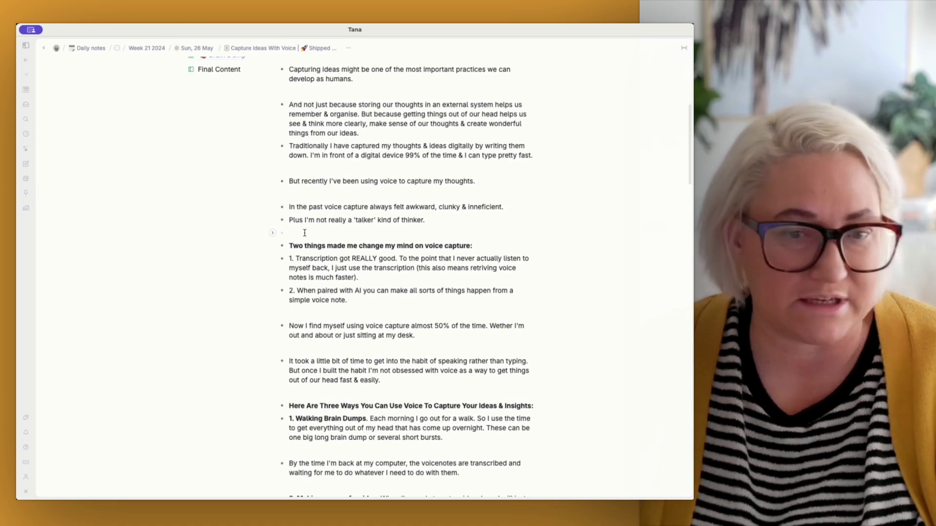
scroll(307, 227, up, 1)
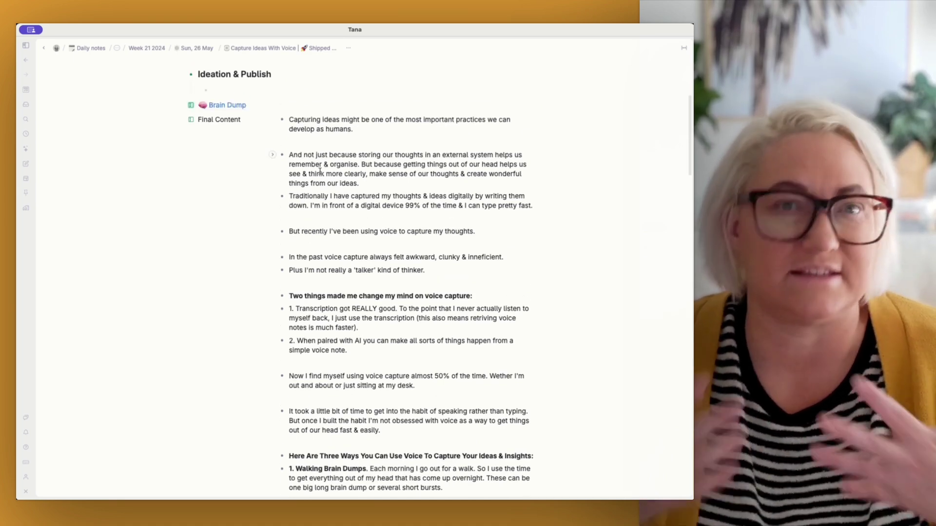
drag(289, 197, 318, 164)
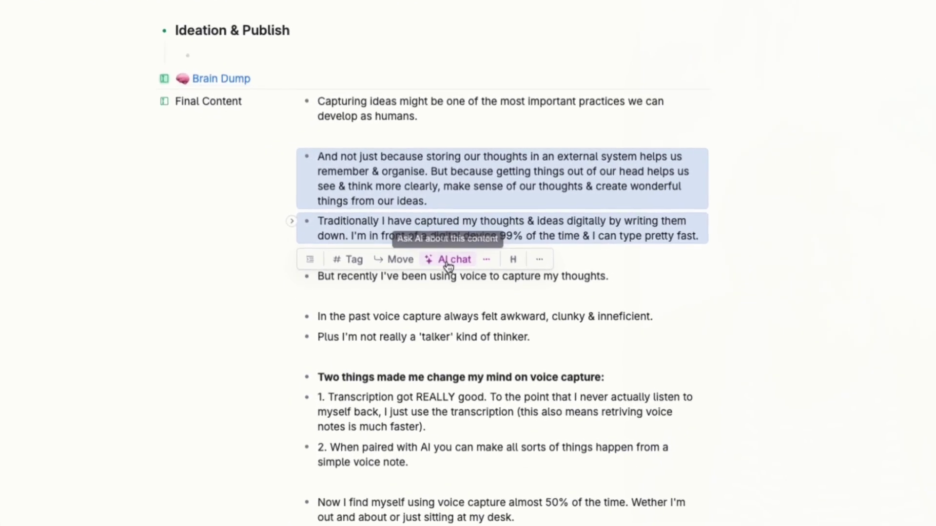
- Ask an AI chat about the selected paragraphs to make them shorter and punchier
click(447, 266)
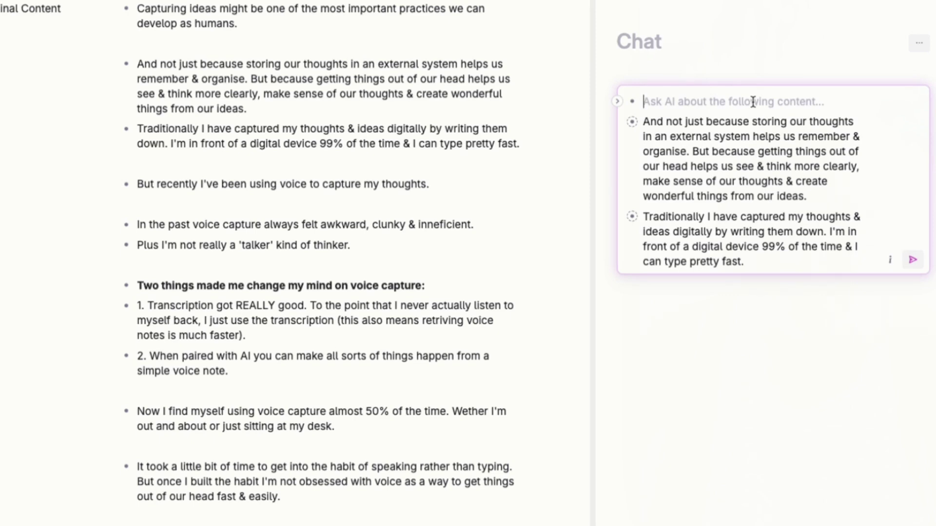
text(Can you make this shorter & punchier)
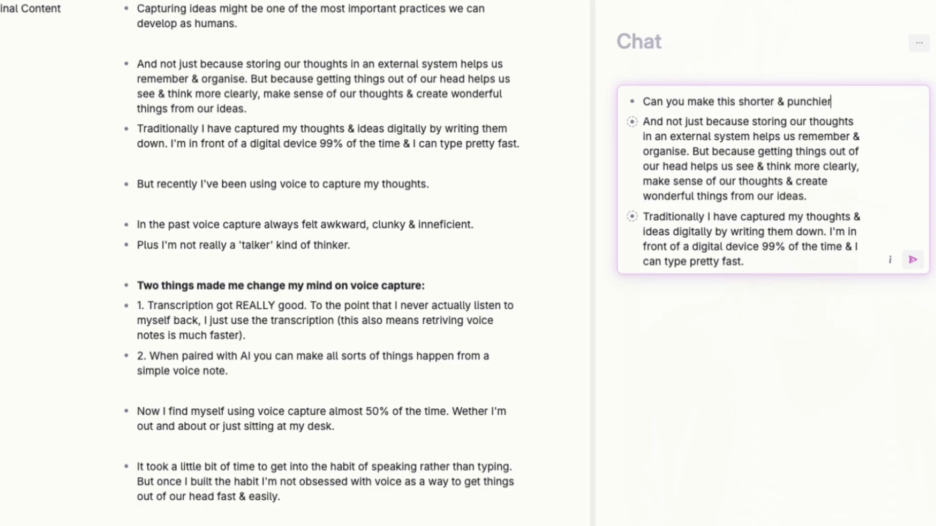
key(Return)
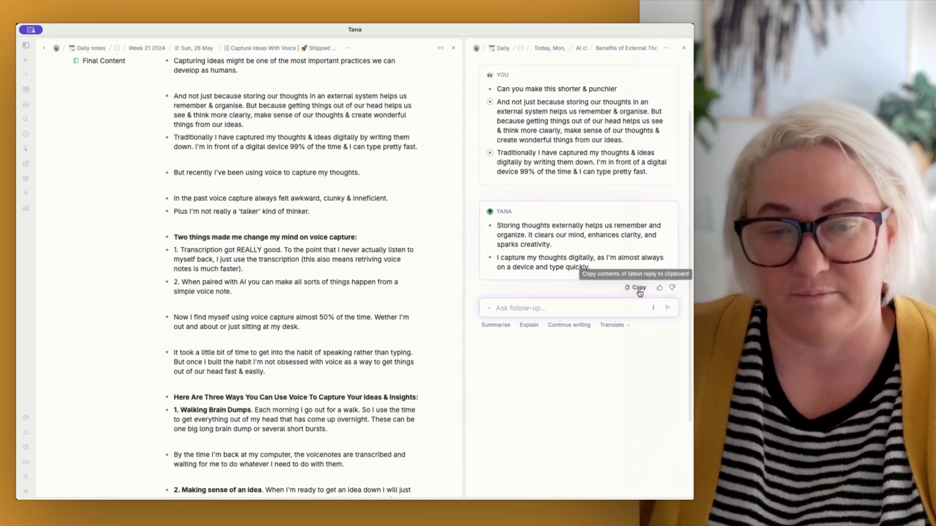
- Paste the AI's shortened rewrite as a new bullet below the 'Traditionally' paragraph
click(639, 288)
scroll(414, 204, up, 2)
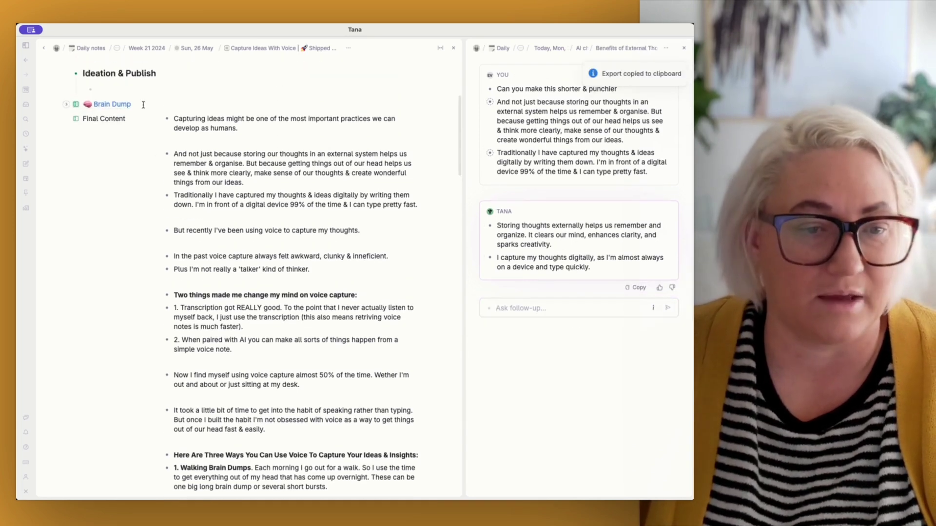
click(414, 203)
key(Return)
key(super+v)
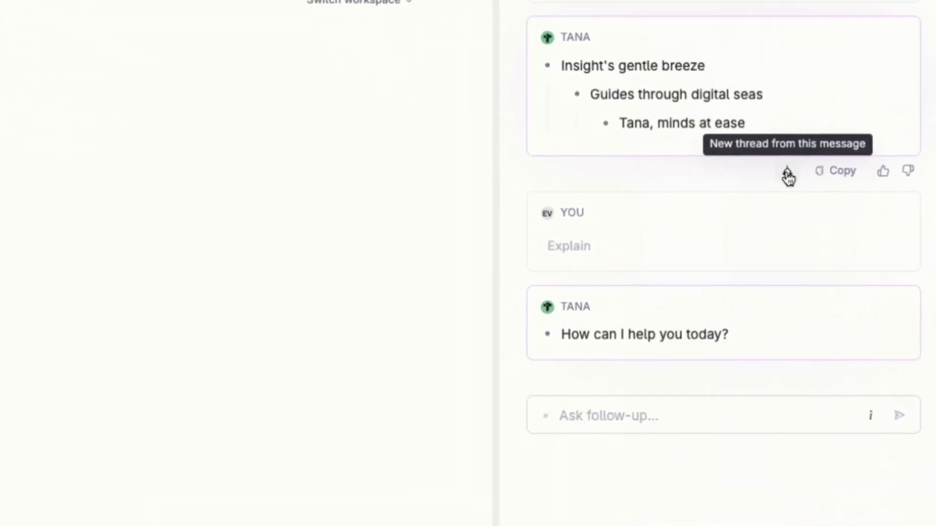
- Branch a new thread from the 'Insight's gentle breeze' haiku reply
click(611, 199)
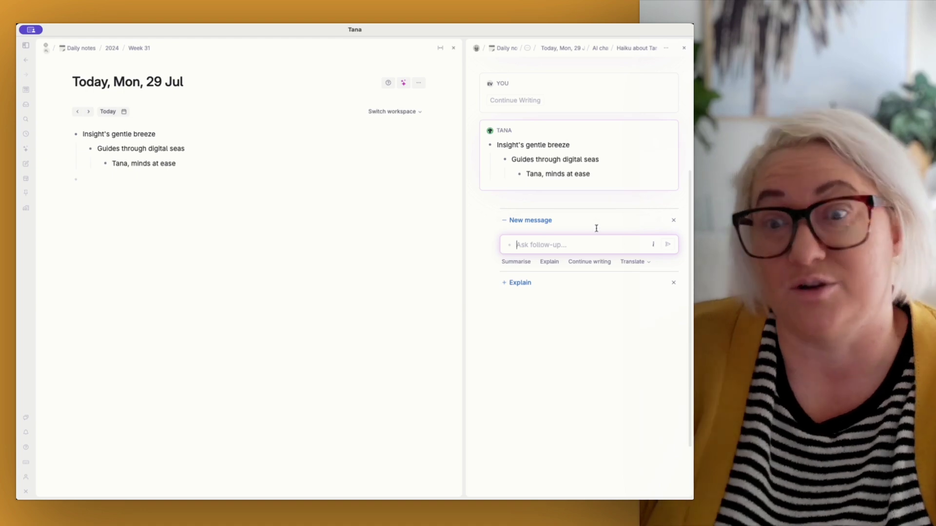
- Rerun the haiku prompt unchanged to get a fresh AI reply
scroll(585, 205, up, 4)
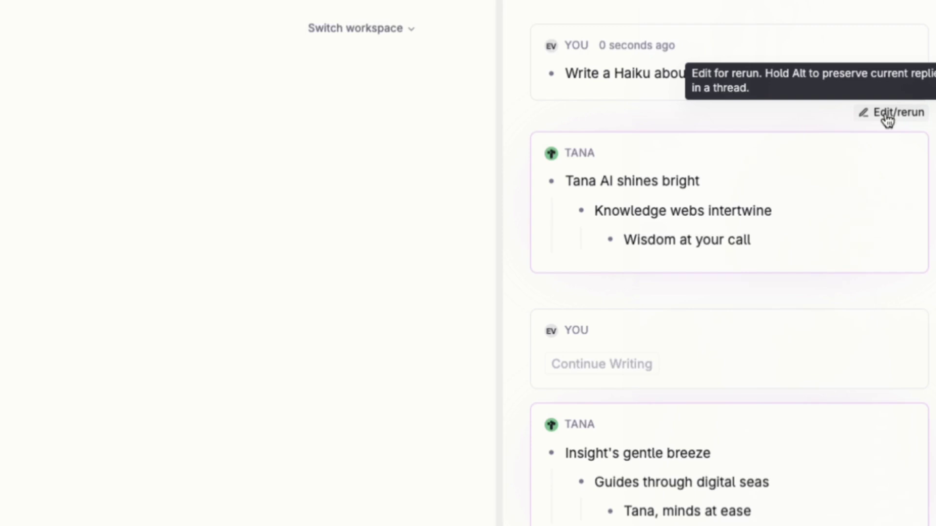
click(886, 115)
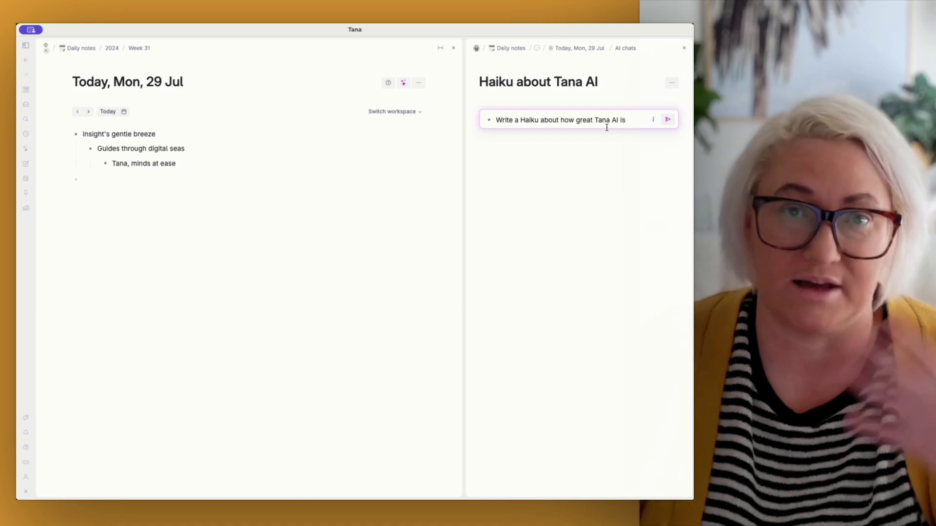
key(Return)
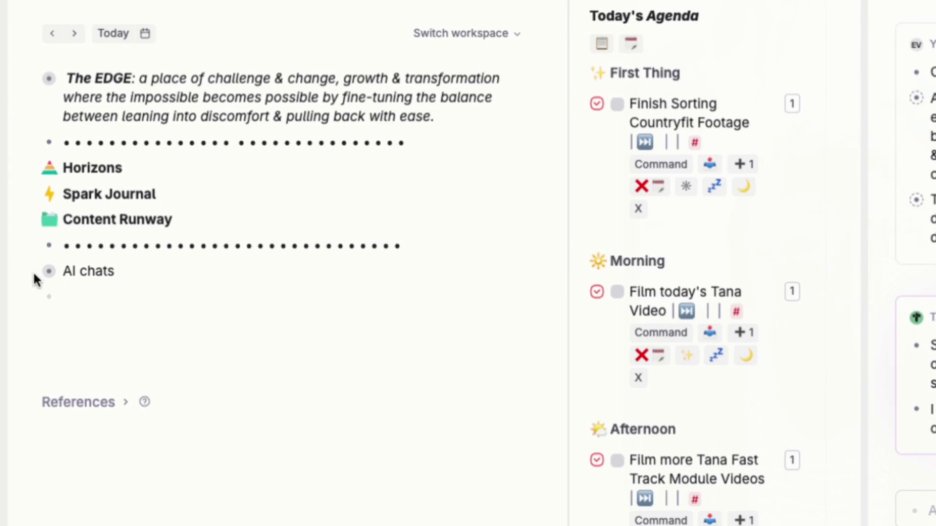
- Expand the day page's AI chats list and open 'Benefits of an External Knowledge System'
click(31, 271)
scroll(220, 438, down, 2)
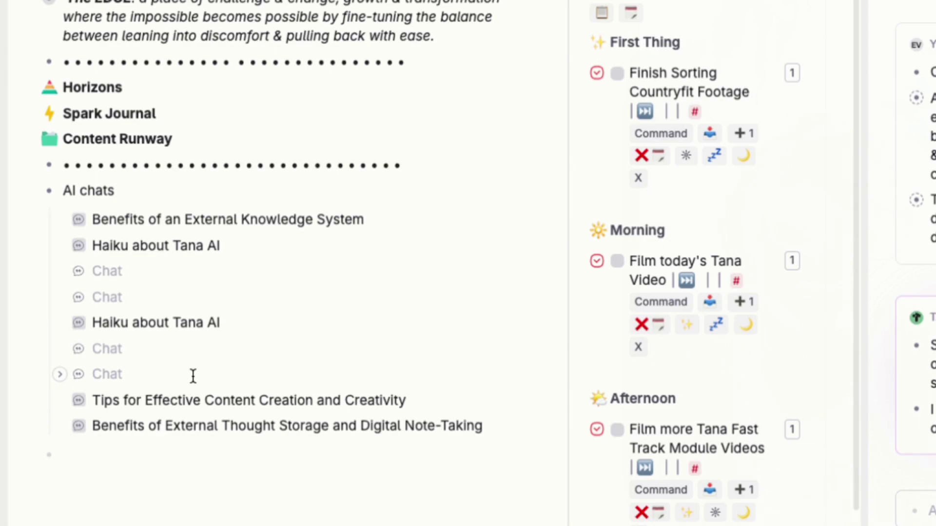
click(79, 217)
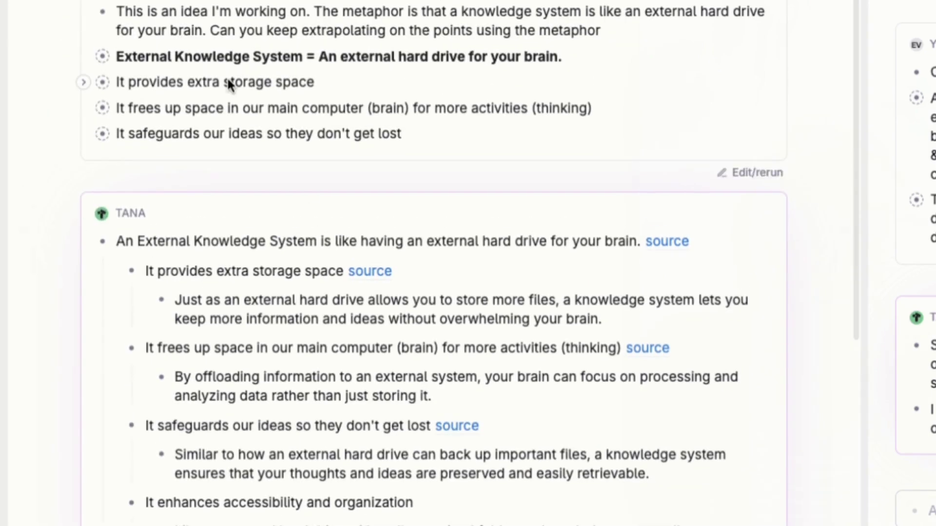